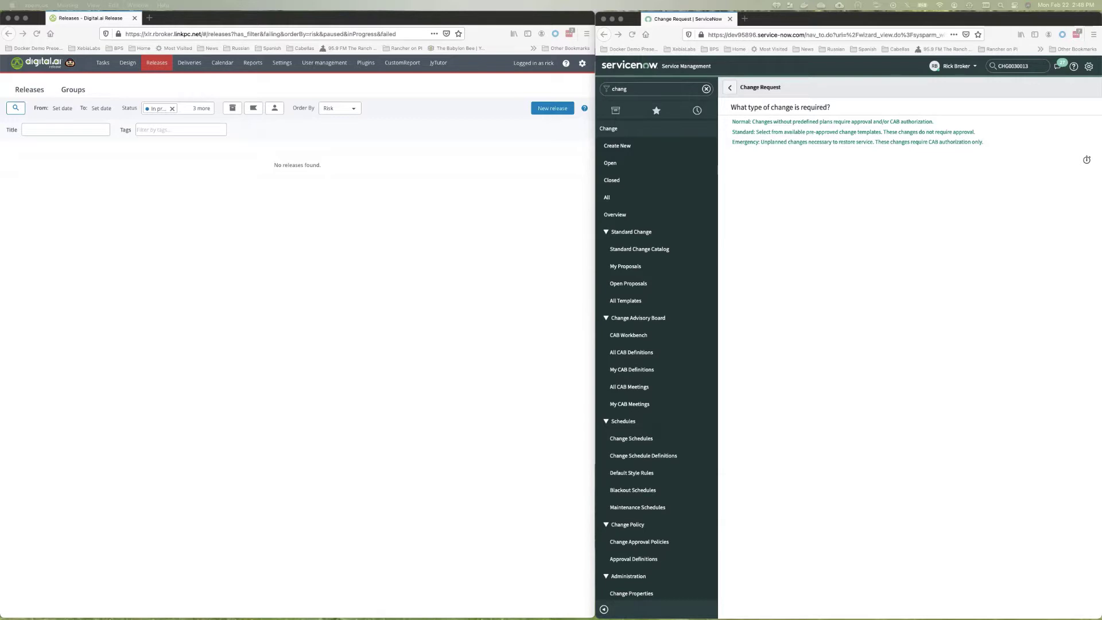
Create a Normal change request titled 'Demo Release', copy its number CHG0030014, and submit it
left_click(782, 122)
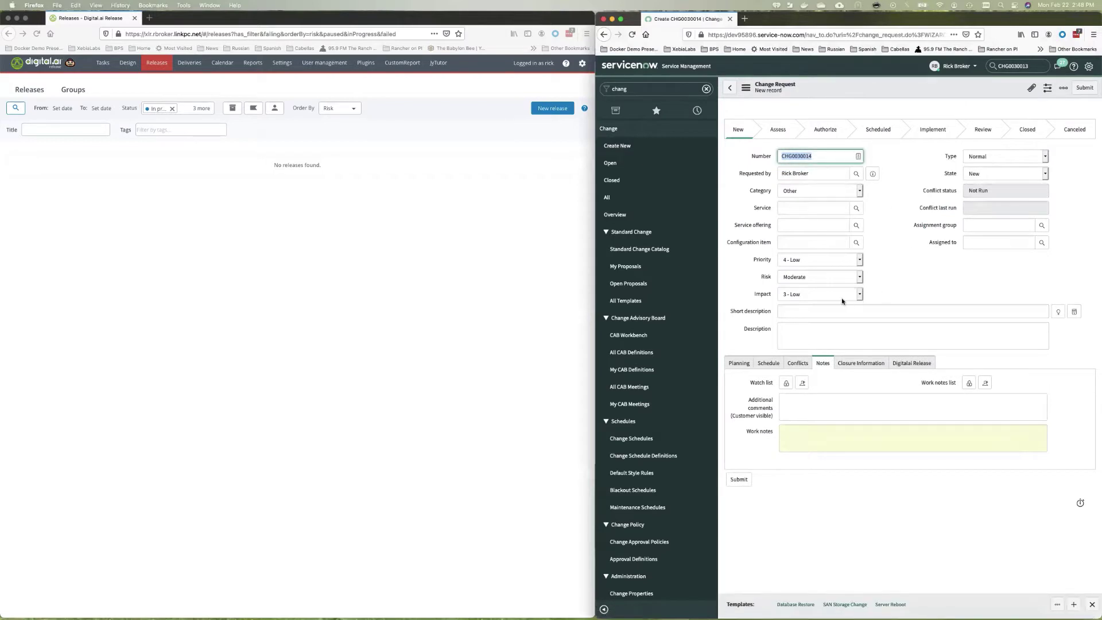
left_click(837, 308)
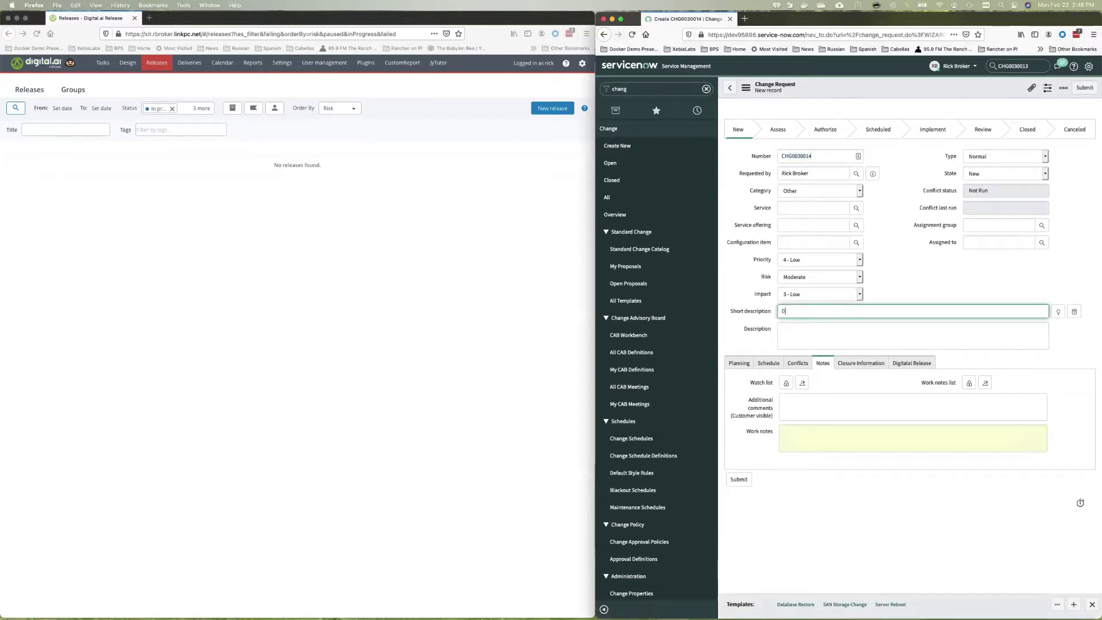
type("Demo Release")
double_click(843, 156)
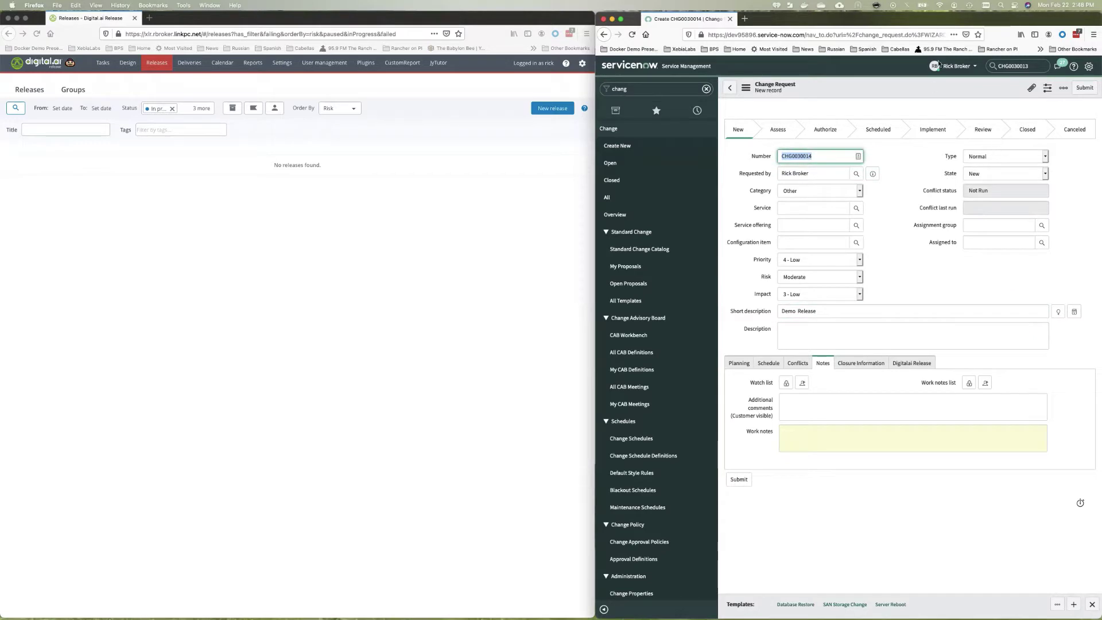
left_click(1083, 90)
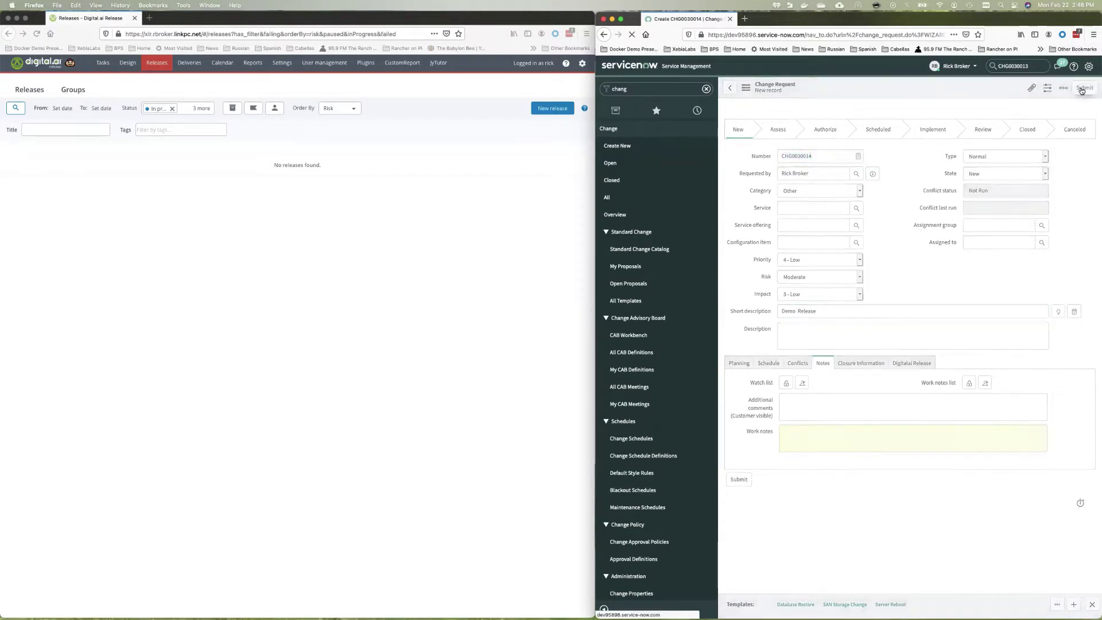
Search for and open change request CHG0030014 from the global search
double_click(1023, 66)
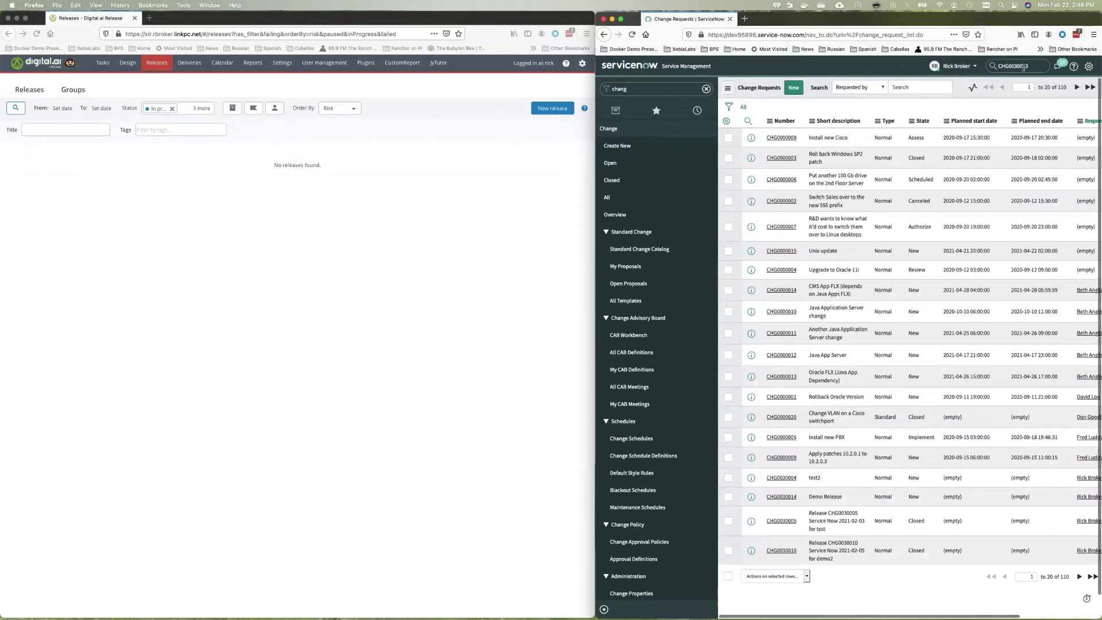
type("CHG0030014")
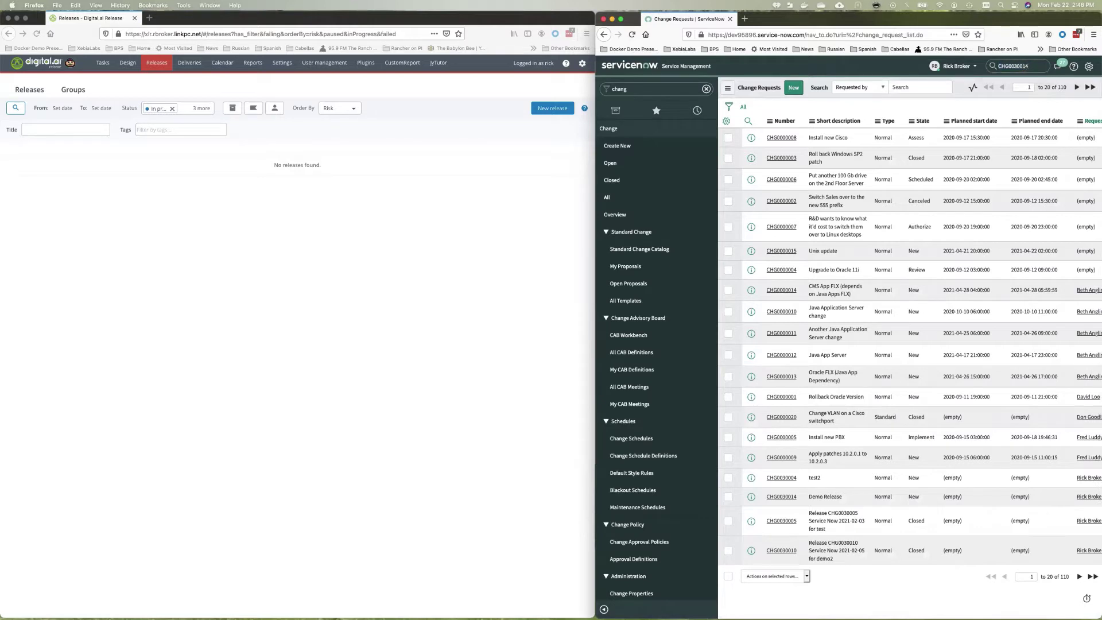
key("Return")
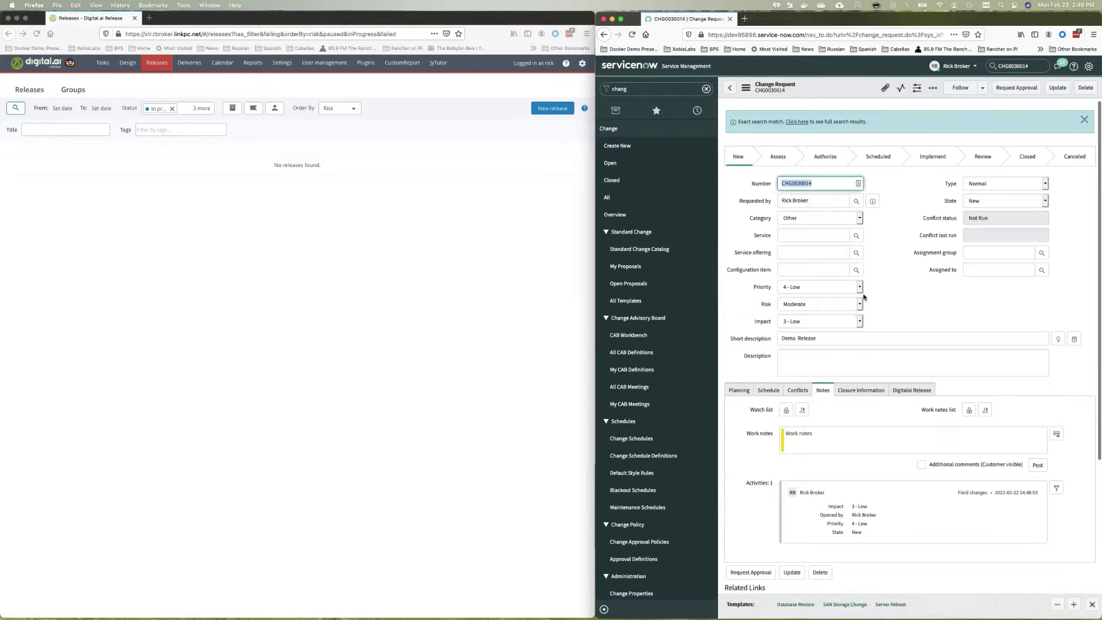
Set the change's Service to All and Assignment group to Application Development
left_click(855, 236)
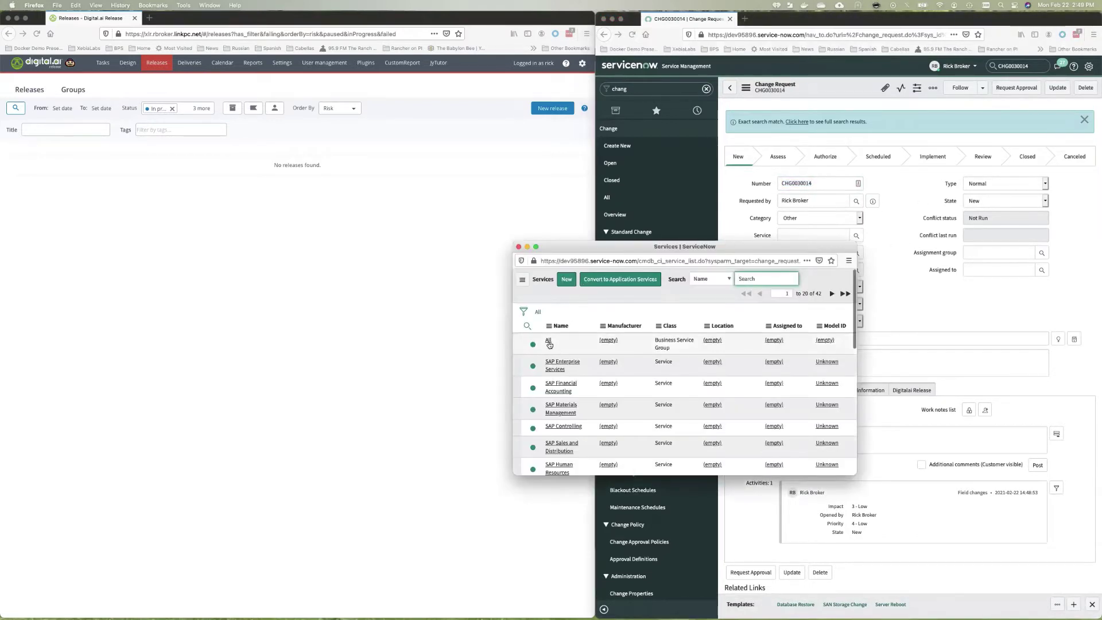
left_click(550, 343)
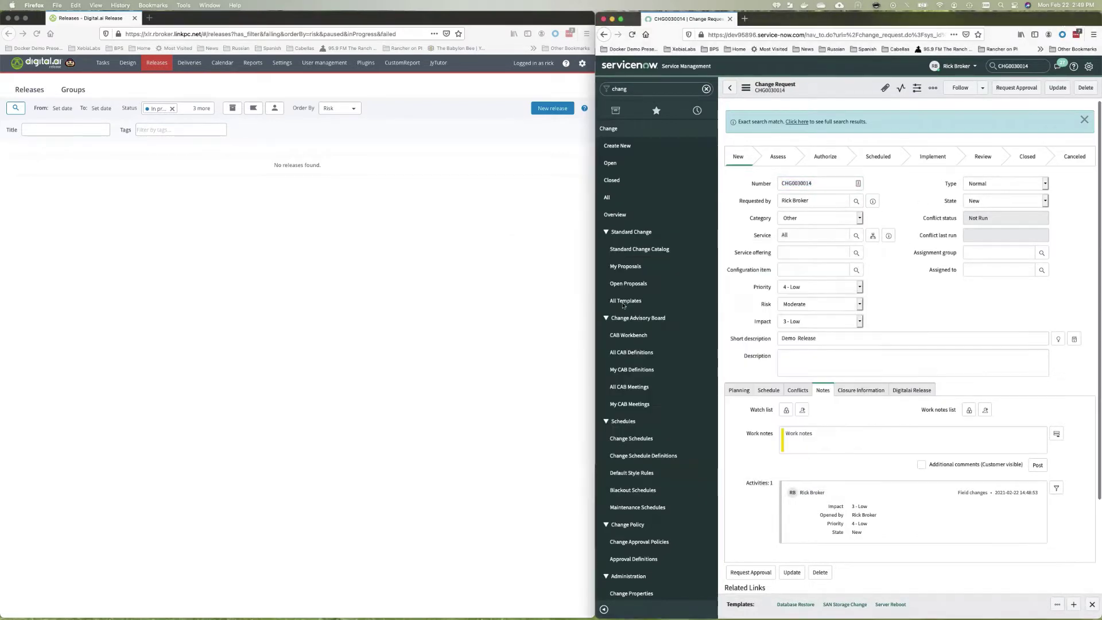
left_click(1041, 253)
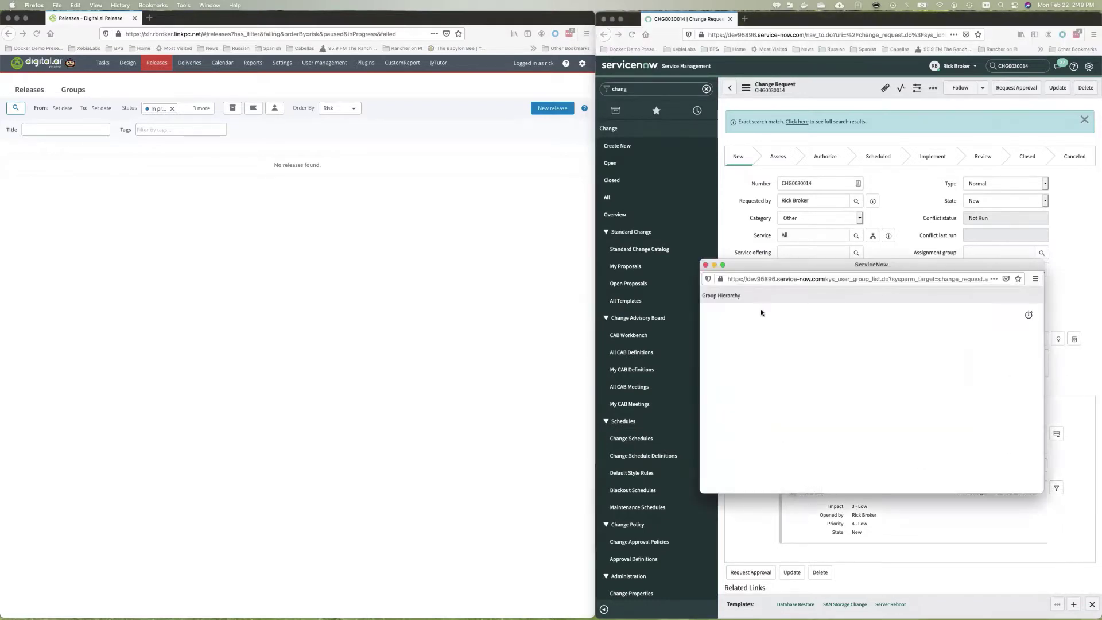
left_click(746, 316)
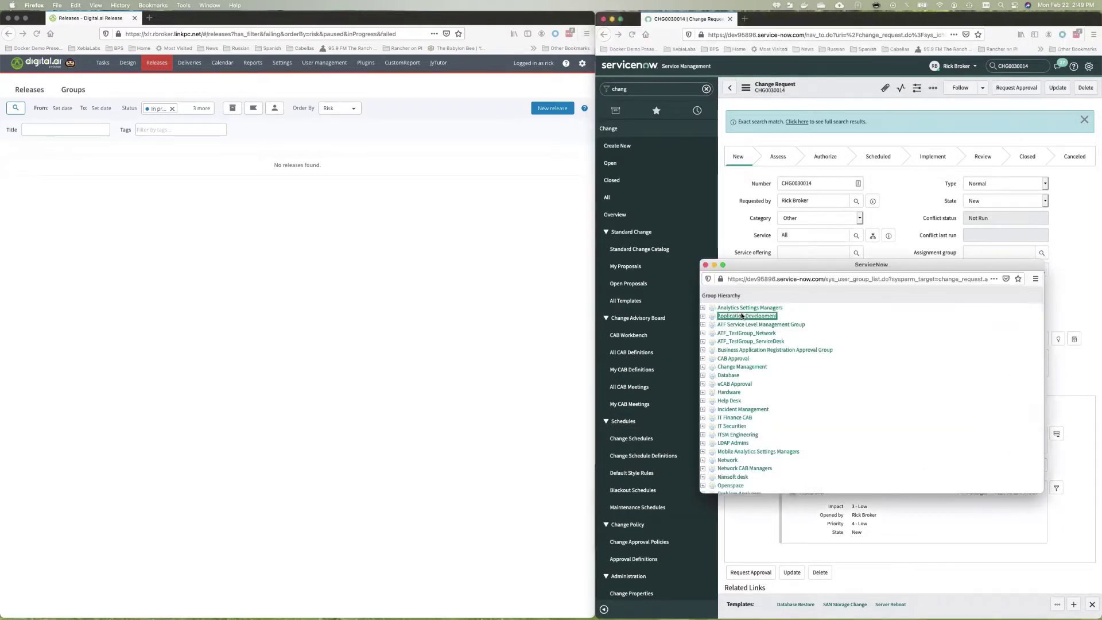
Choose SNOW_Demo as the Digital.ai Release template for CHG0030014
left_click(914, 392)
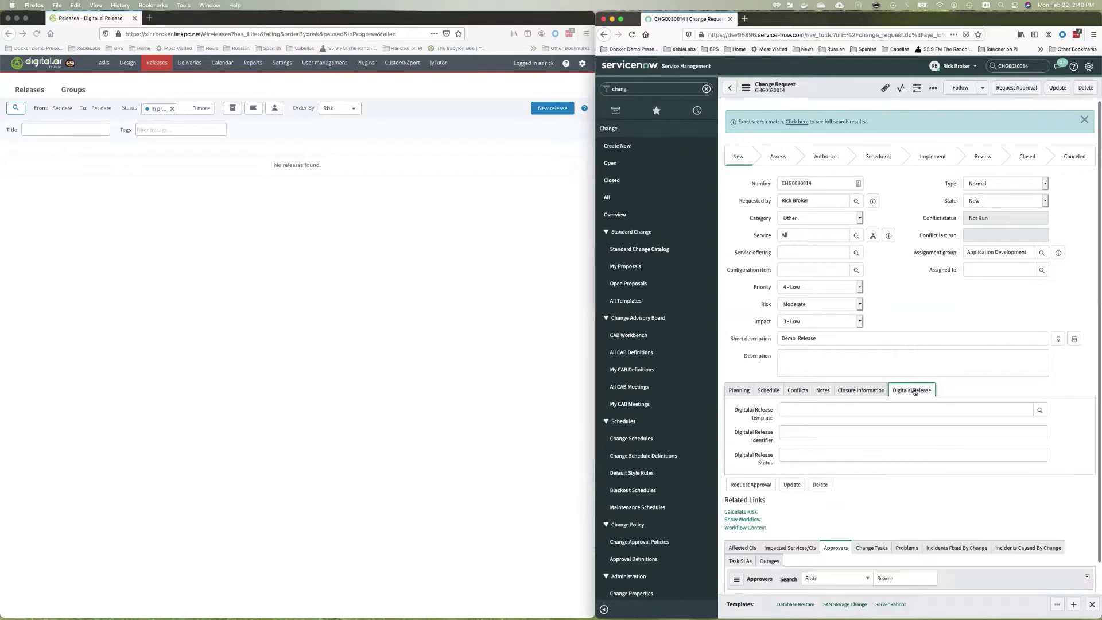
left_click(1039, 411)
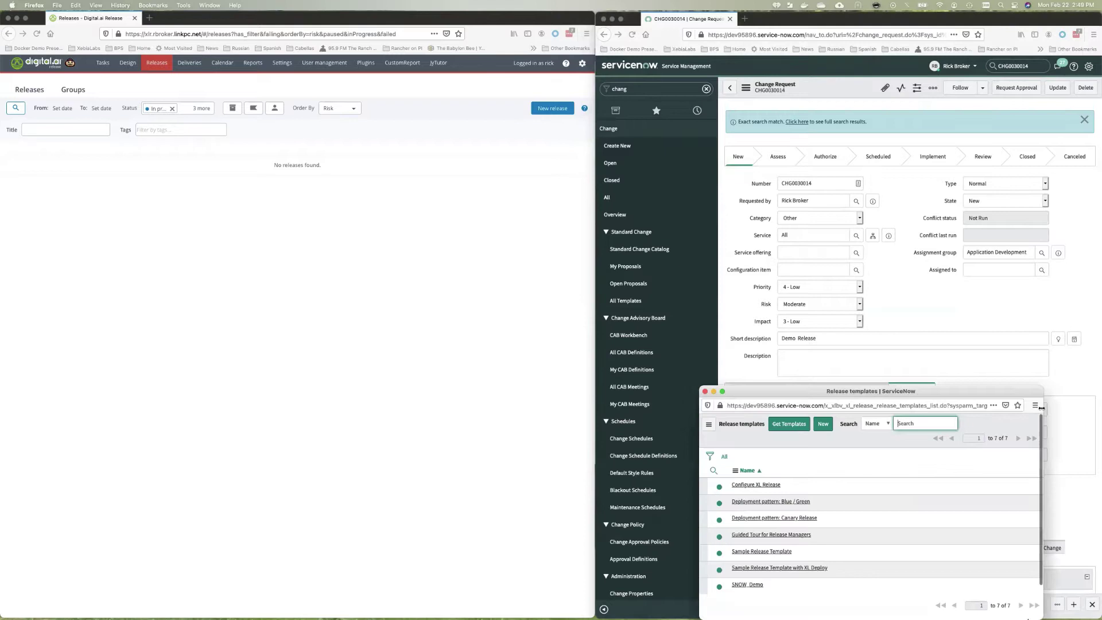
left_click(755, 584)
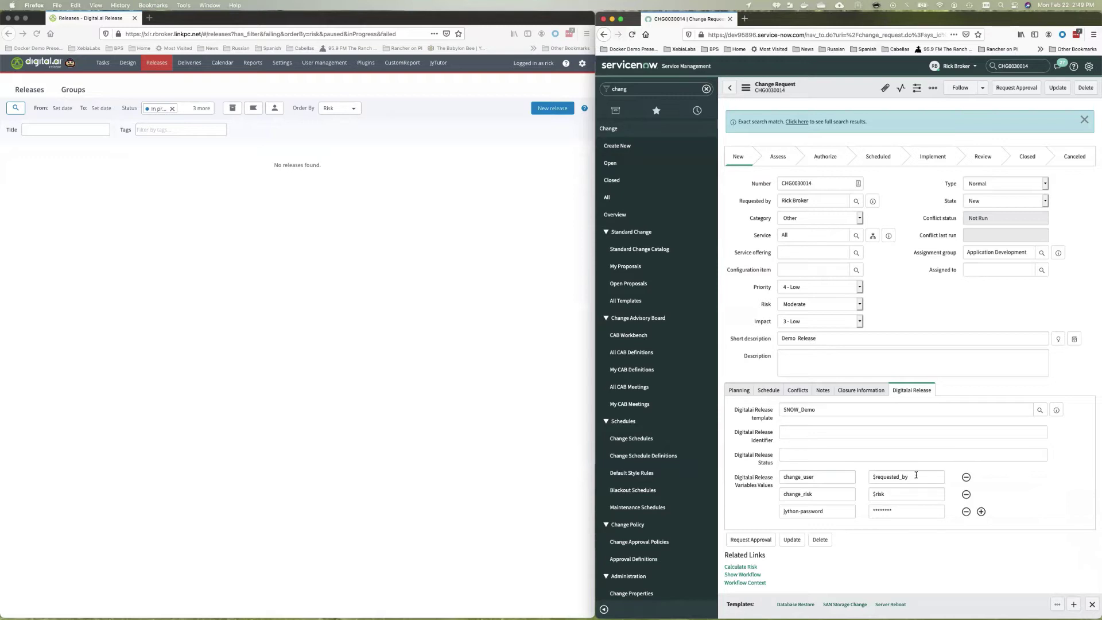
Save the change, open the new CHG0030014 release in Digital.ai Release, and reopen the change in ServiceNow
left_click(1056, 88)
left_click(153, 68)
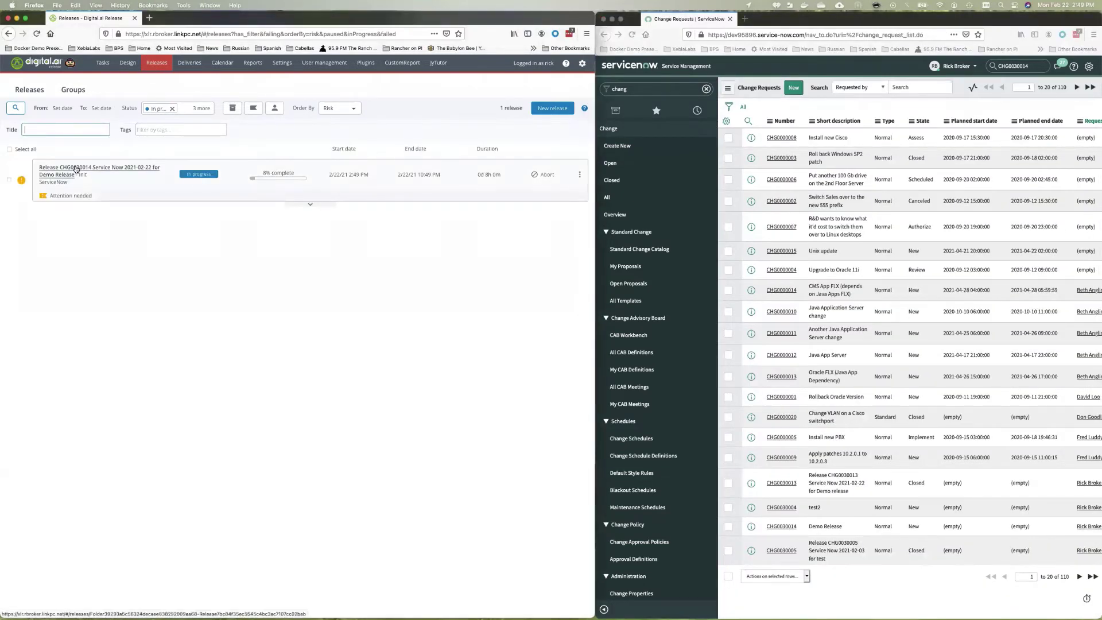
left_click(76, 168)
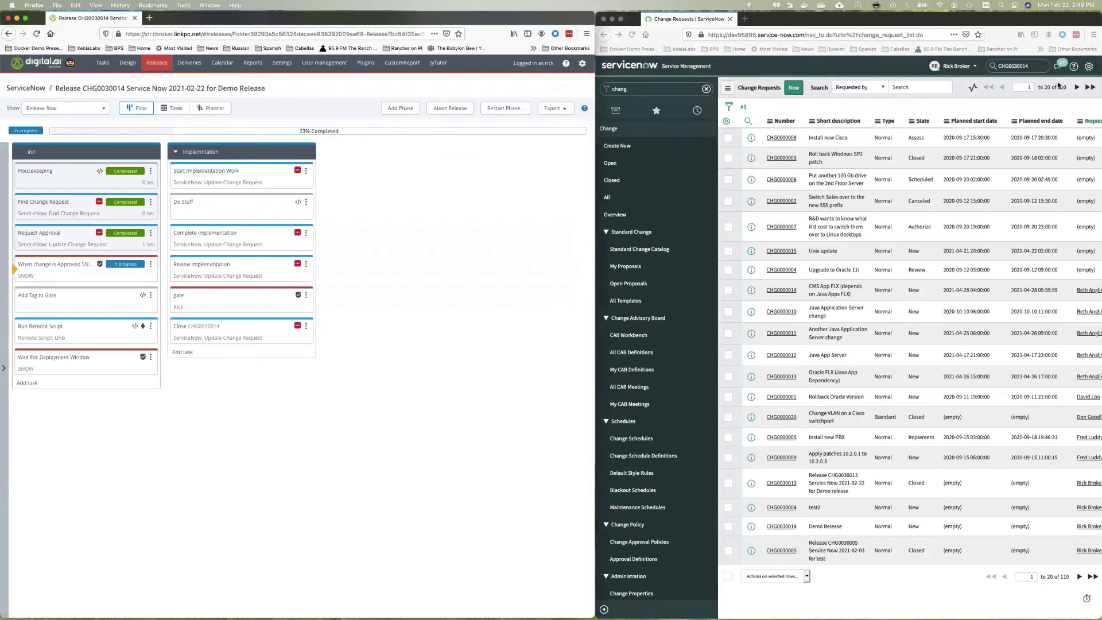
left_click(1029, 65)
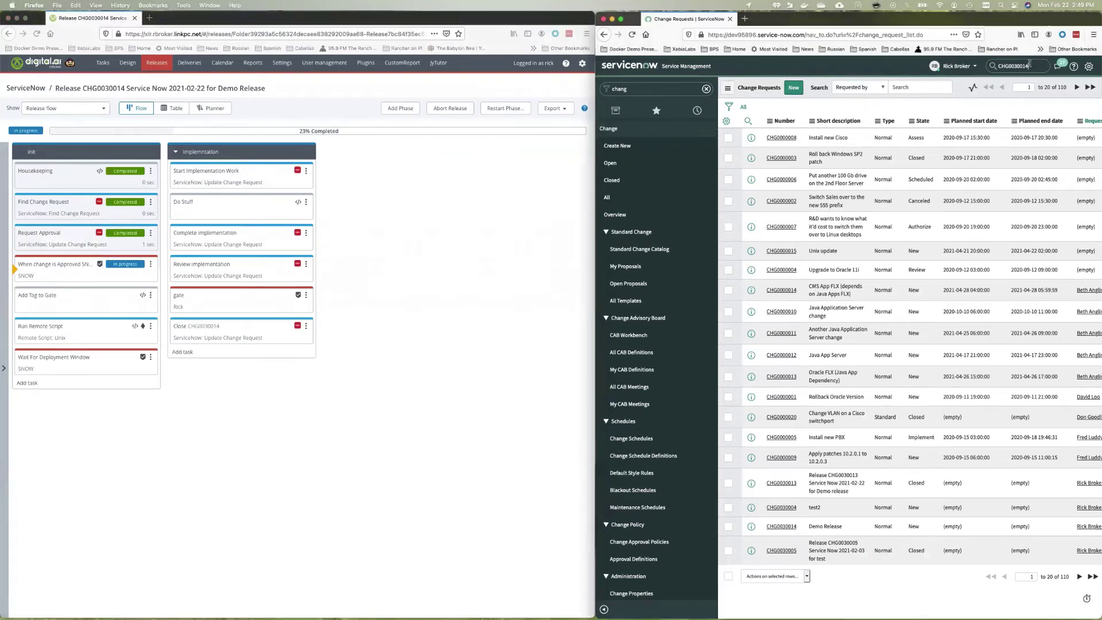
key("Return")
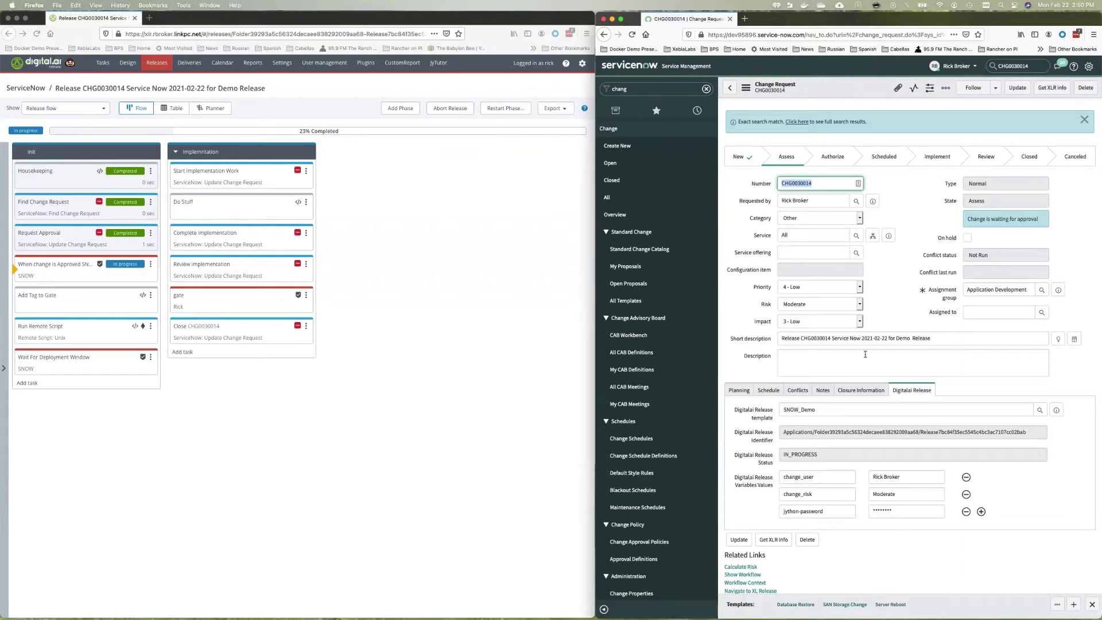
Approve the Application Development approval request in the Approvers list
scroll(864, 354, "down", 5)
scroll(865, 357, "up", 5)
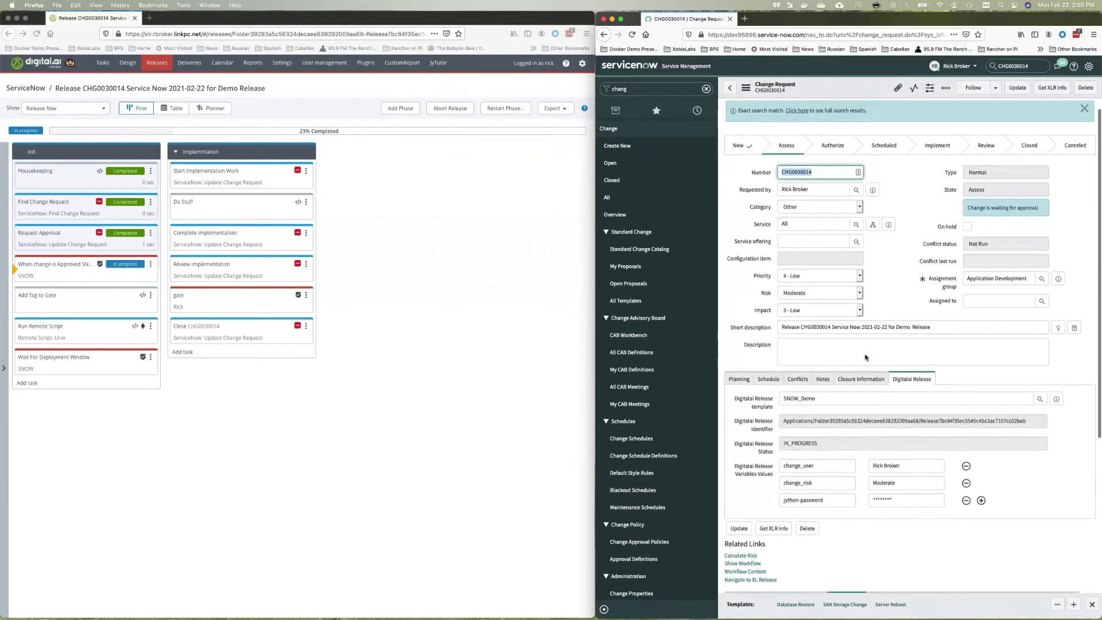
scroll(864, 357, "up", 1)
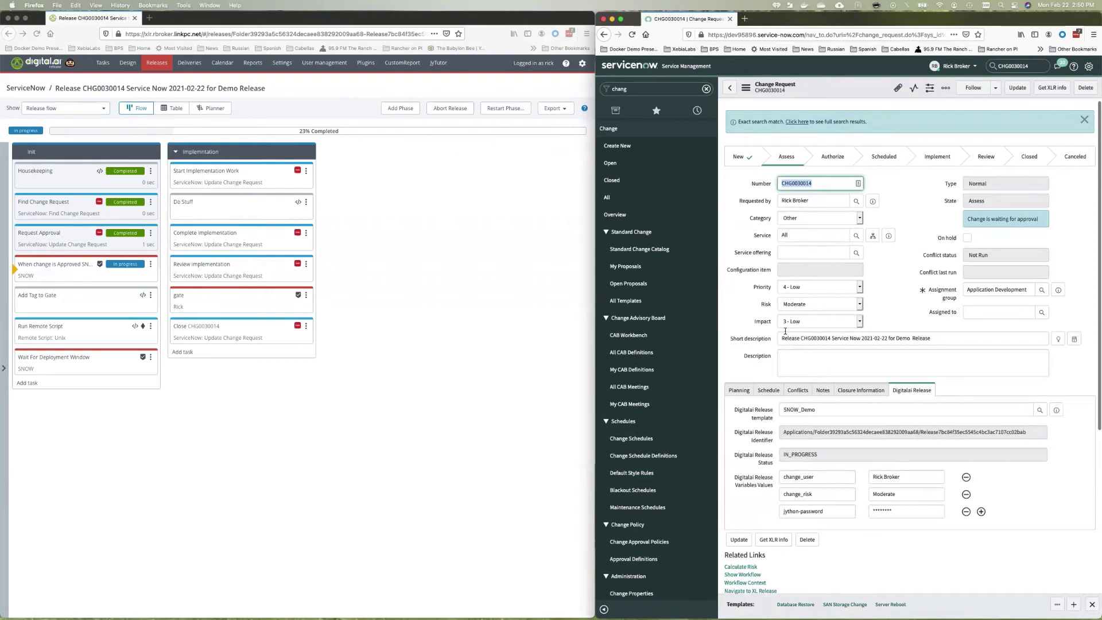
scroll(785, 331, "down", 5)
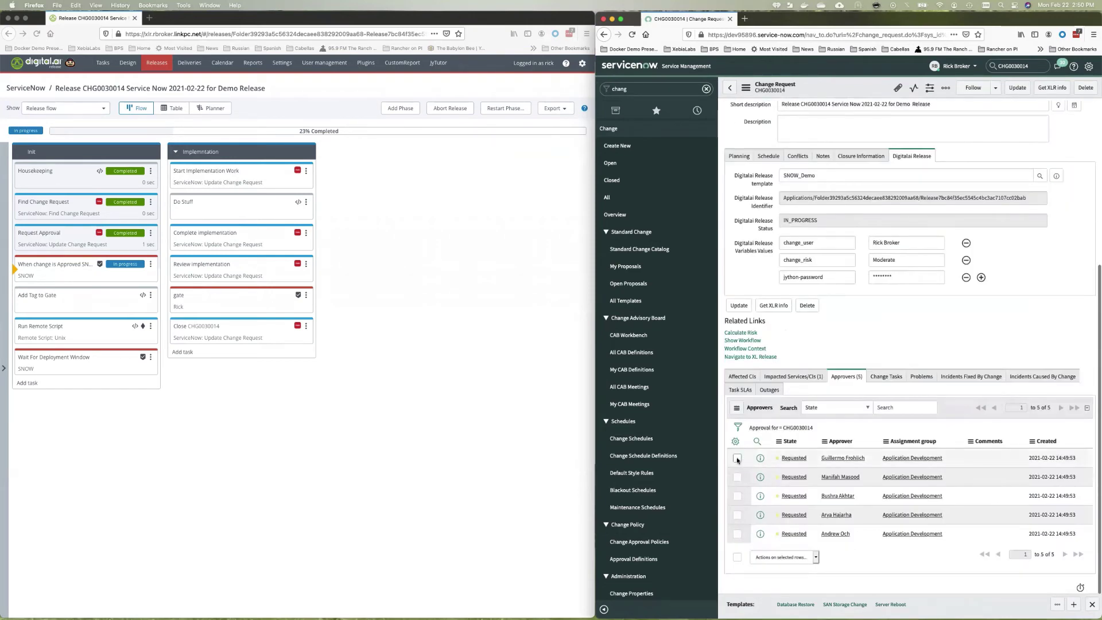
left_click(737, 458)
left_click(803, 556)
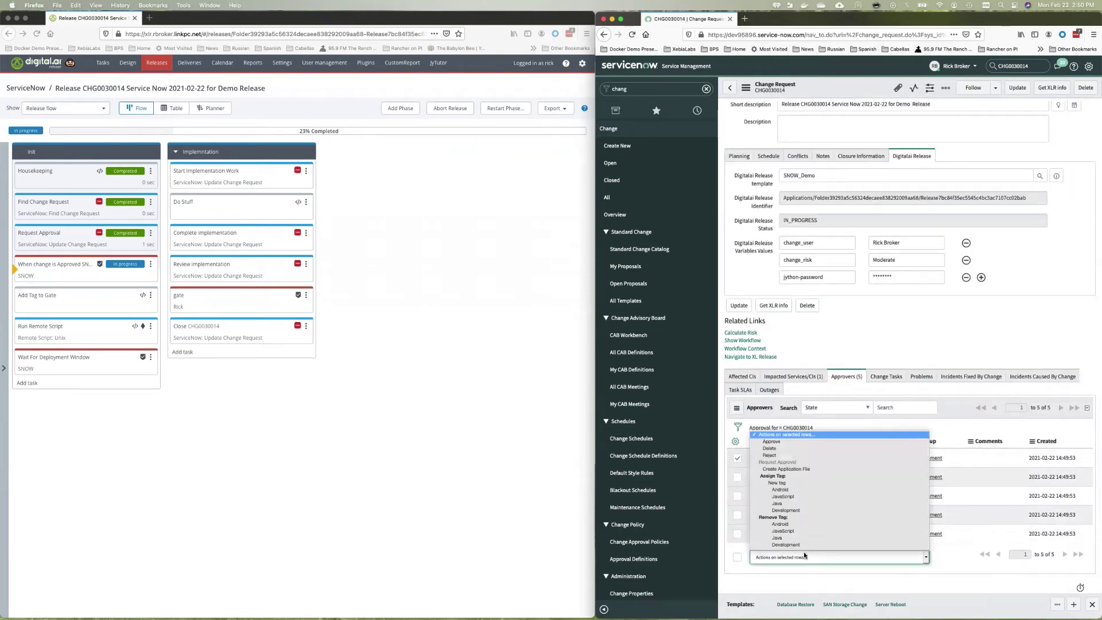
left_click(795, 443)
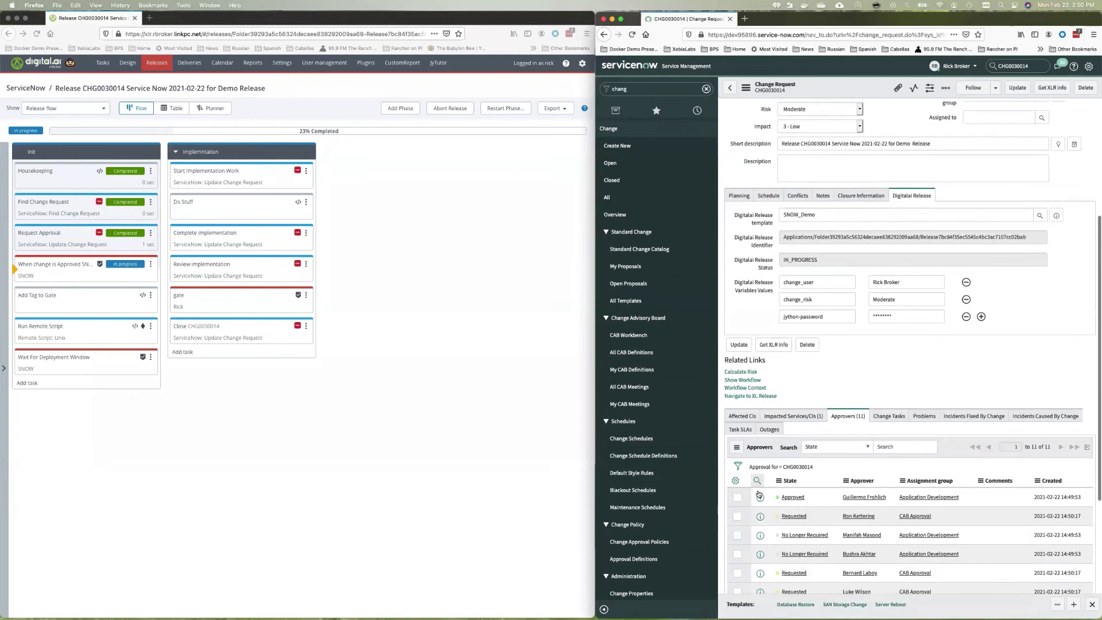
Approve a pending CAB Approval request
scroll(813, 479, "down", 2)
scroll(813, 479, "down", 4)
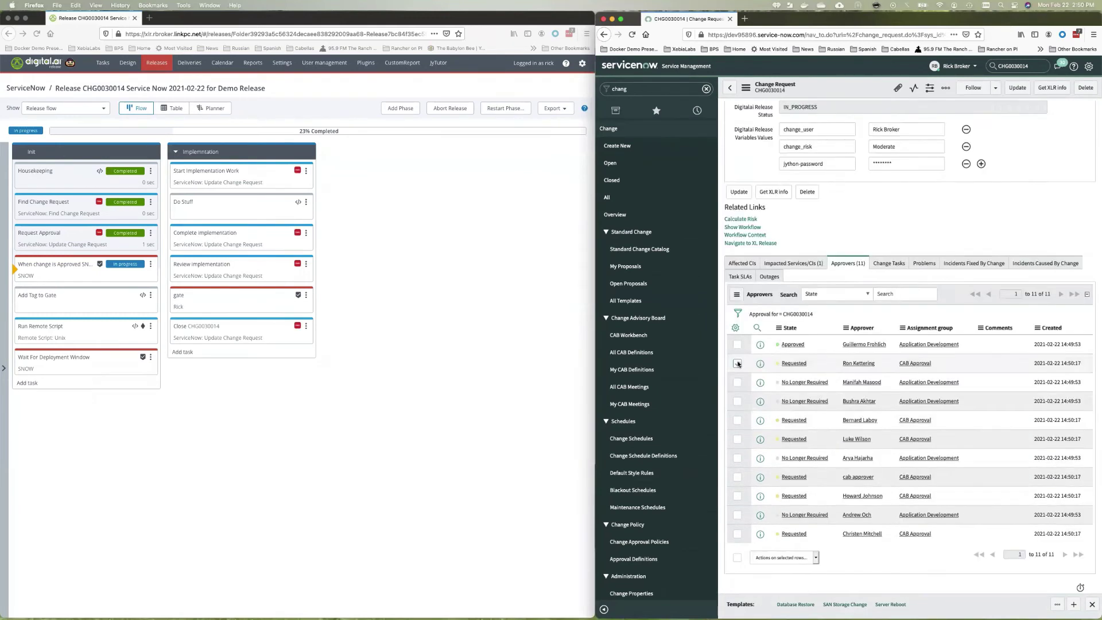
left_click(736, 363)
left_click(814, 557)
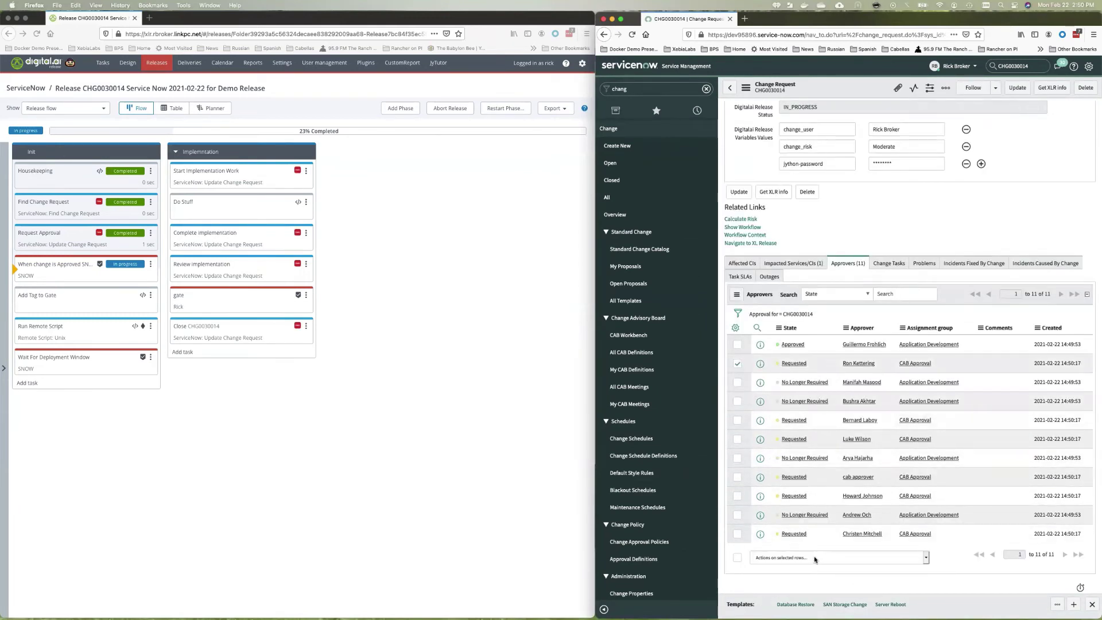
left_click(786, 442)
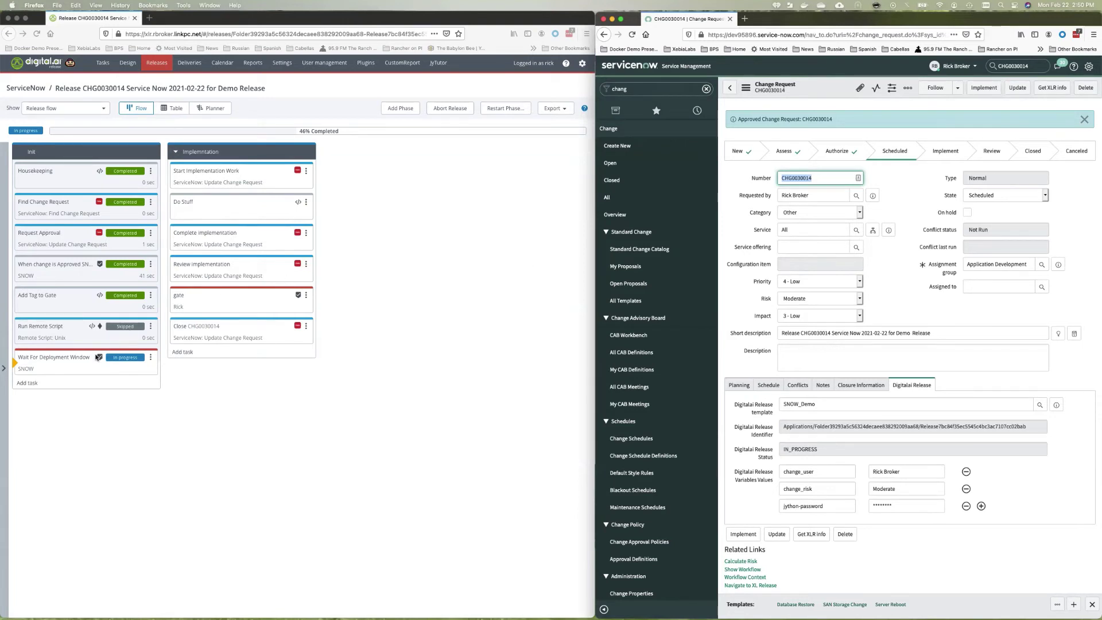
Move the scheduled change CHG0030014 into the Implement stage
left_click(984, 88)
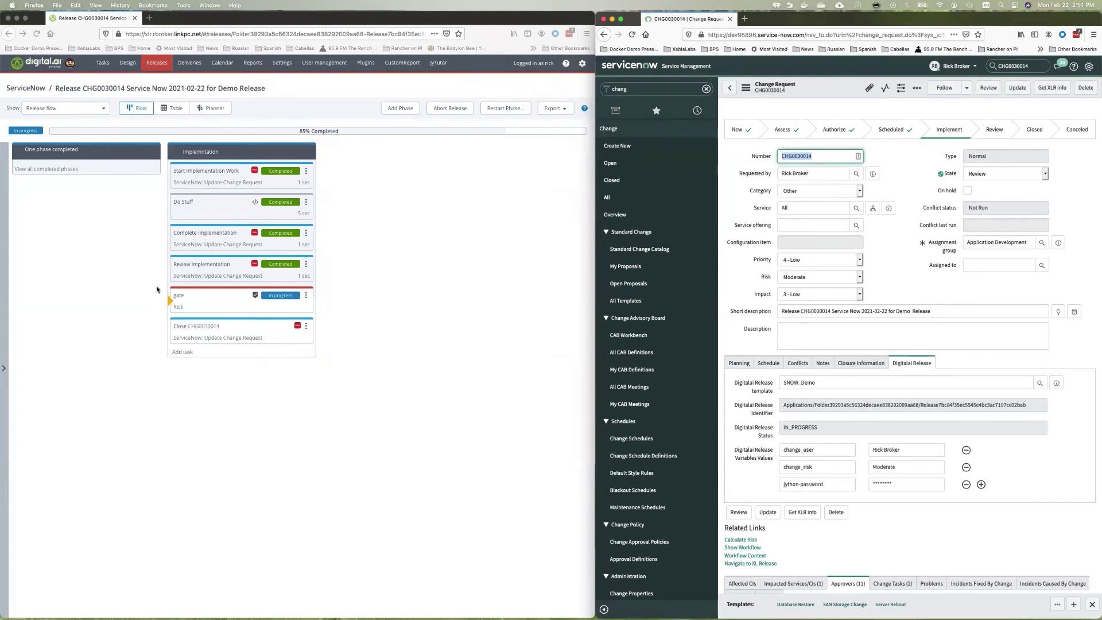
Complete the pending gate task in the Digital.ai release and confirm it
left_click(179, 299)
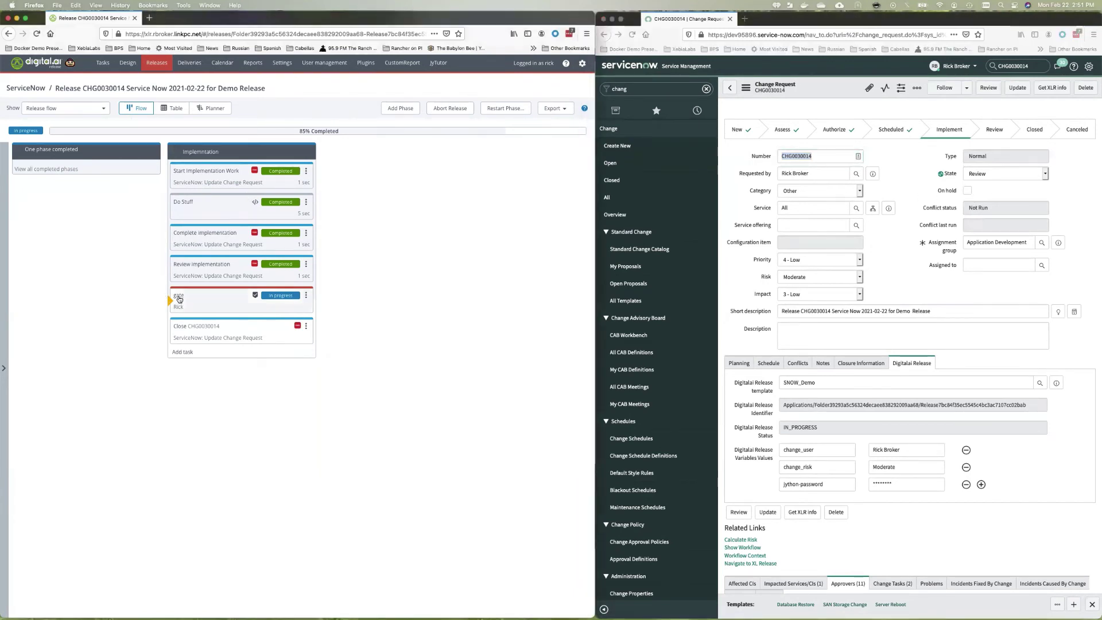
left_click(179, 298)
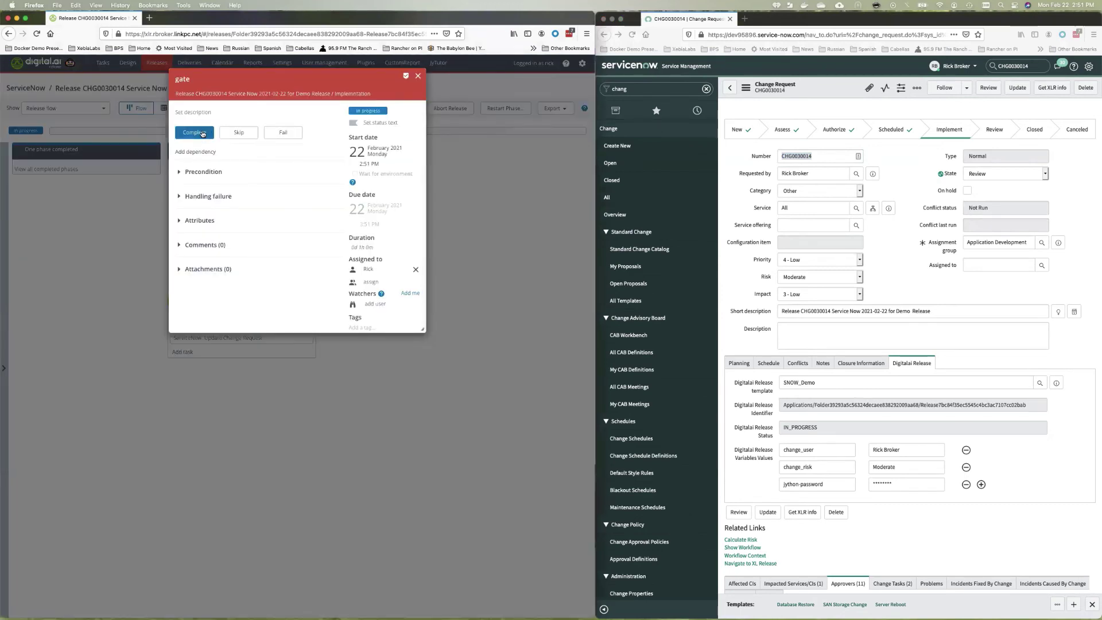
left_click(201, 133)
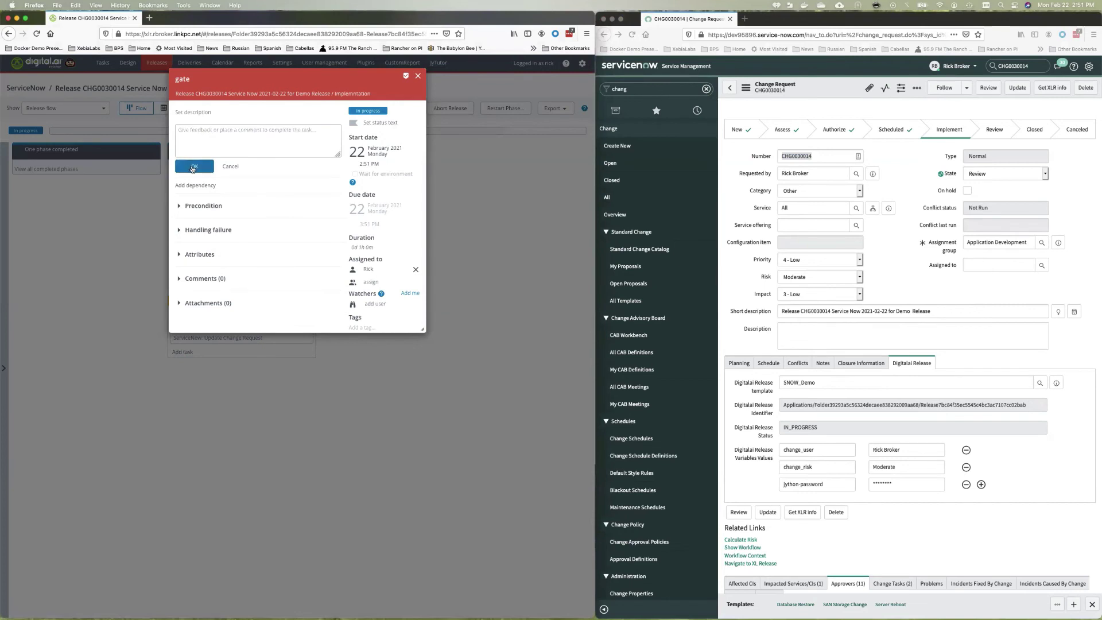
left_click(194, 166)
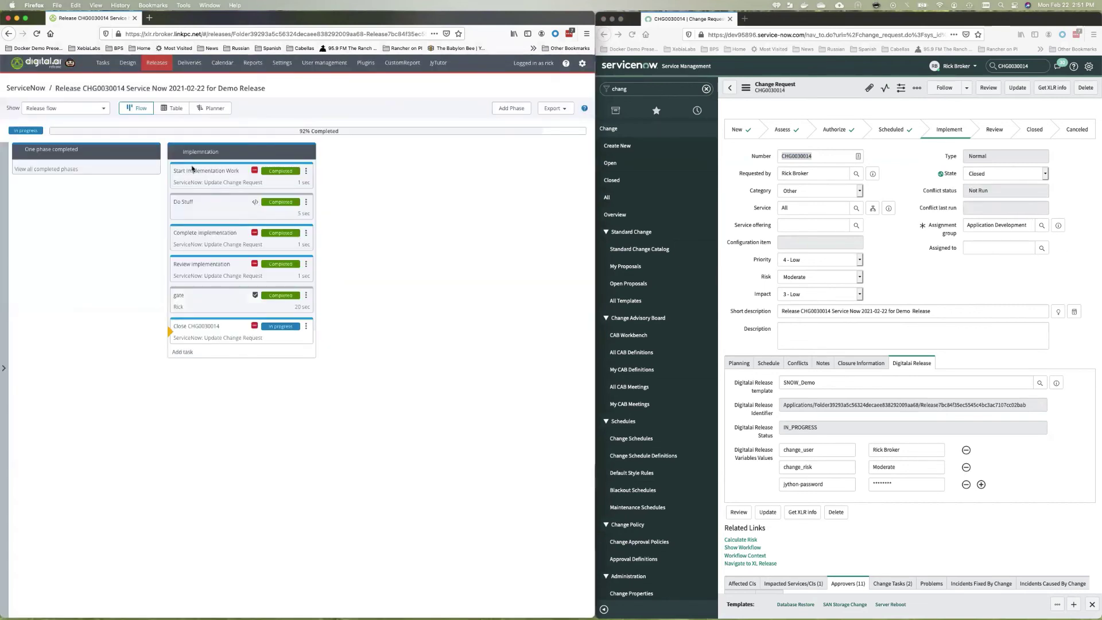